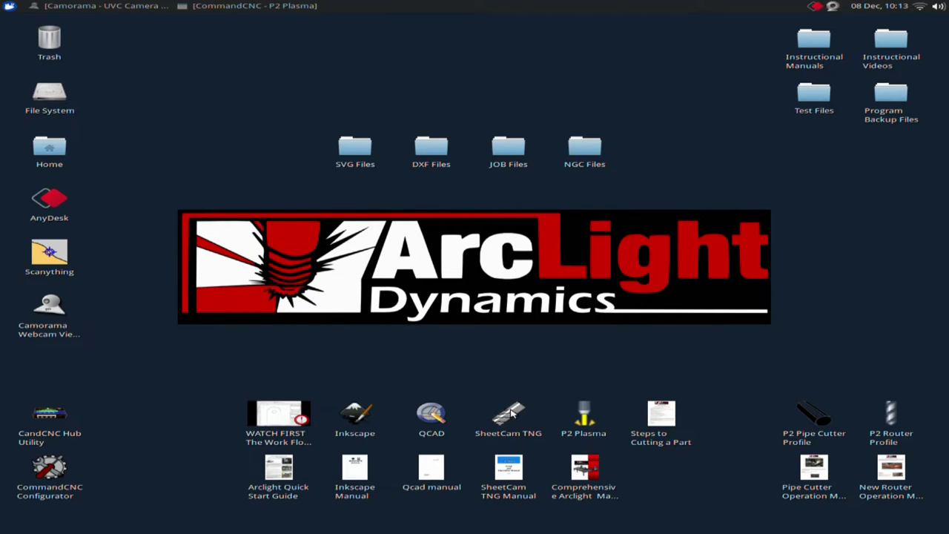
Step: Launch SheetCam TNG from its desktop icon to get an untitled job
{"action": "double_click", "coordinate": [509, 413]}
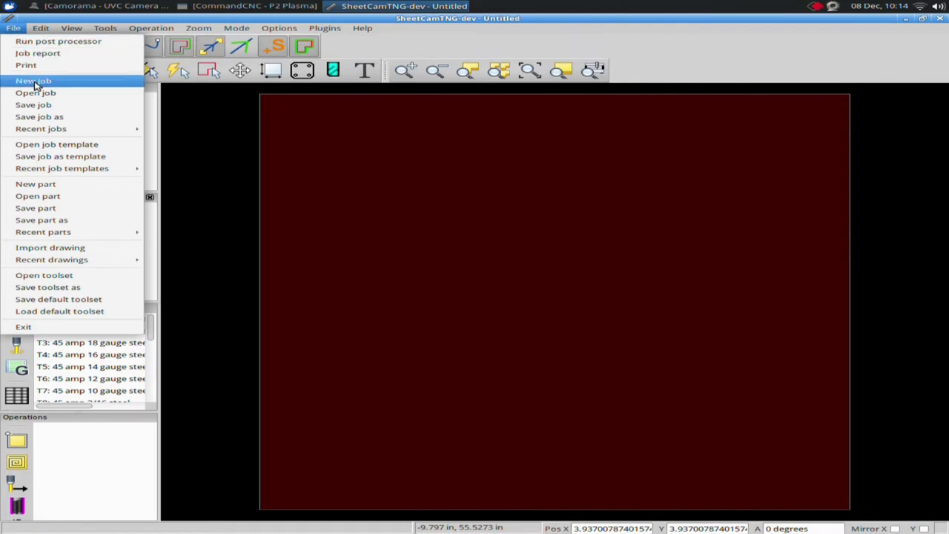
Step: Open 'control cabinet pivot tab.job' from the Desktop's JOB Files folder
{"action": "left_click", "coordinate": [37, 93]}
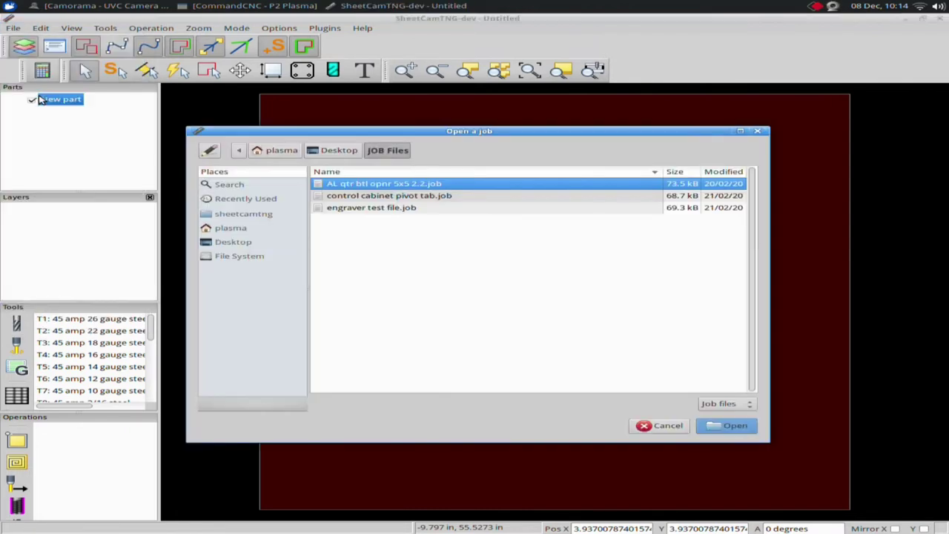
{"action": "left_click", "coordinate": [234, 243]}
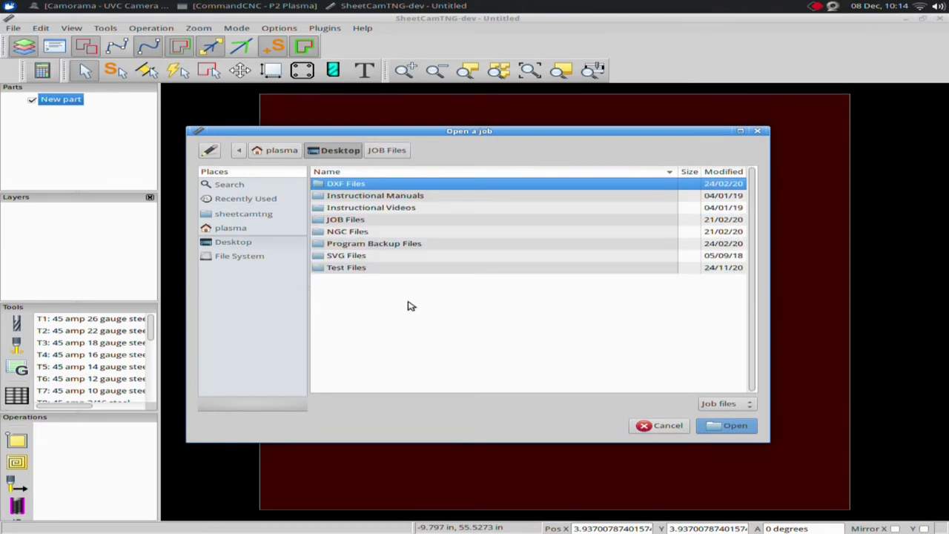
{"action": "double_click", "coordinate": [353, 223]}
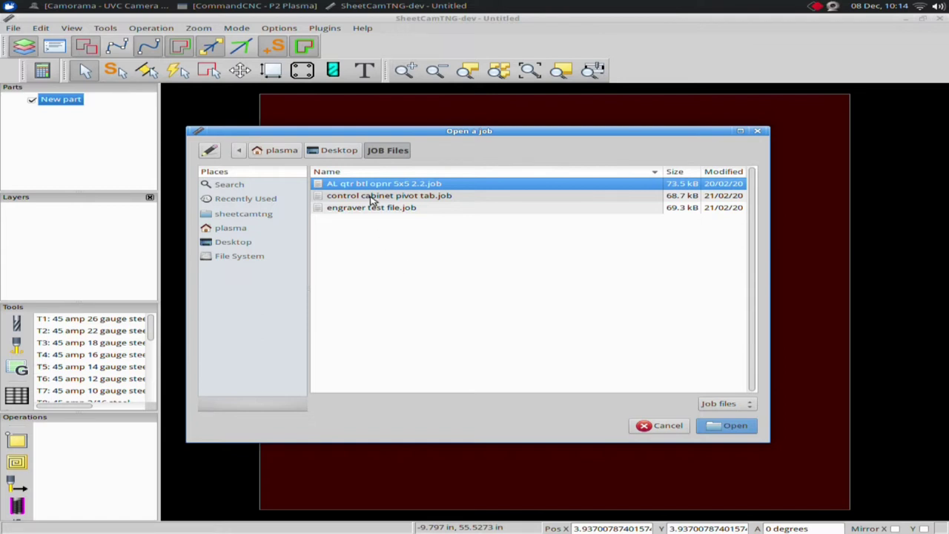
{"action": "left_click", "coordinate": [373, 197]}
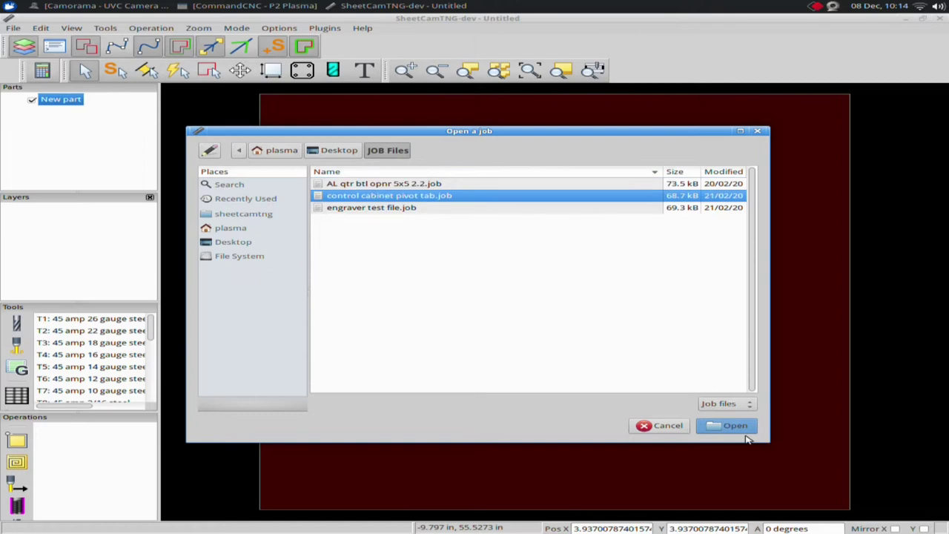
{"action": "left_click", "coordinate": [742, 428]}
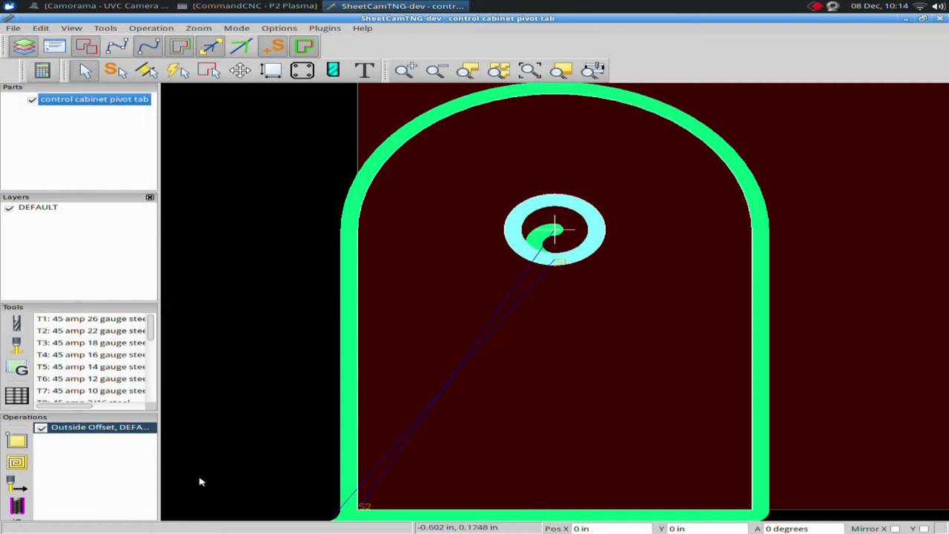
{"action": "double_click", "coordinate": [85, 429]}
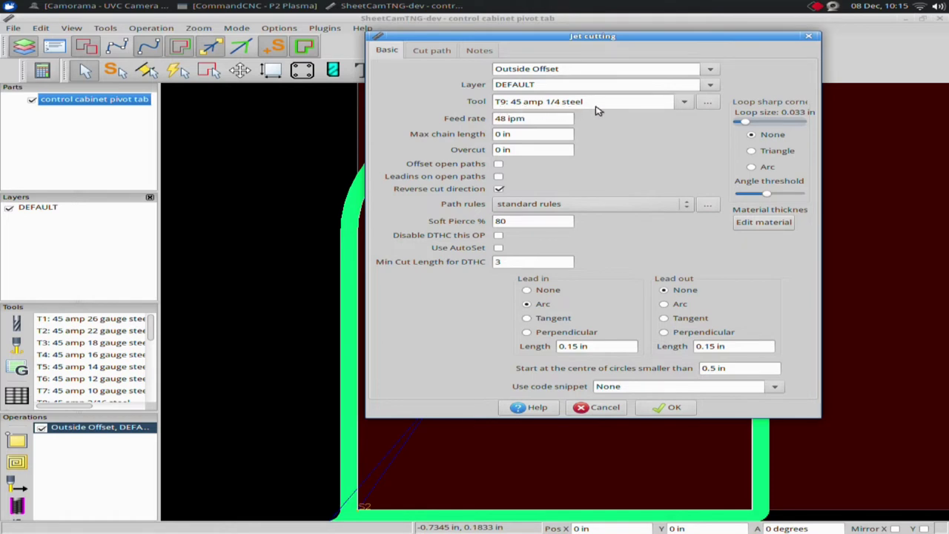
Step: Change the Outside Offset tool to T51: 65 amp 1/4 steel and show its jet tool settings
{"action": "left_click", "coordinate": [685, 104]}
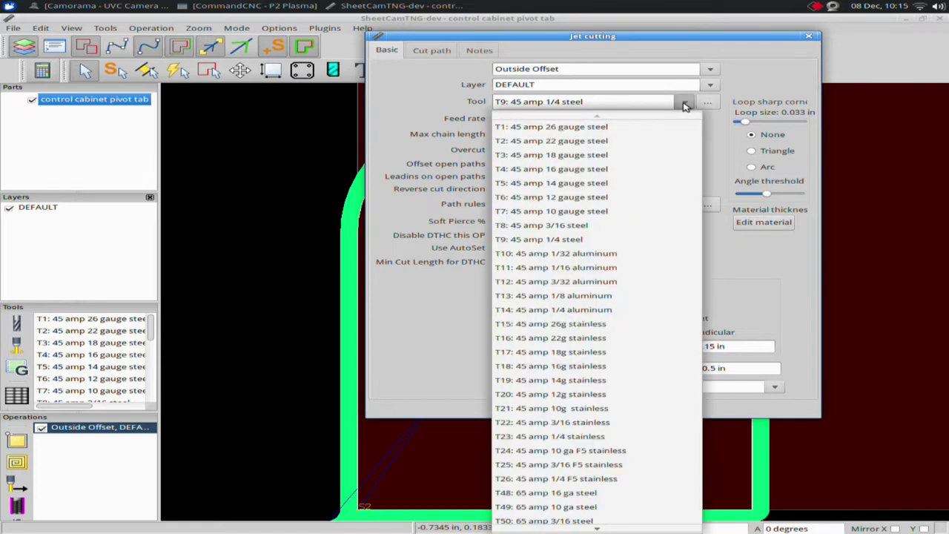
{"action": "scroll", "coordinate": [638, 482], "scroll_direction": "down", "scroll_amount": 3}
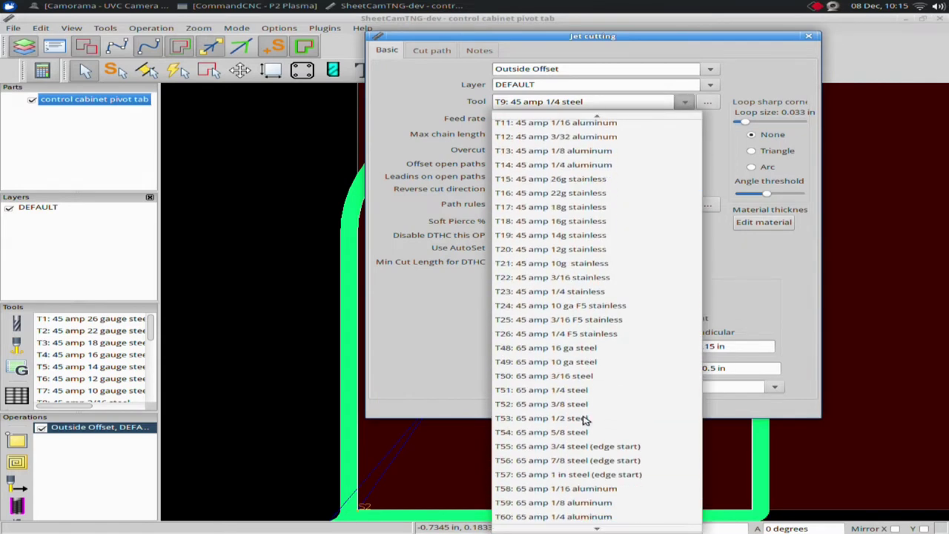
{"action": "left_click", "coordinate": [540, 391]}
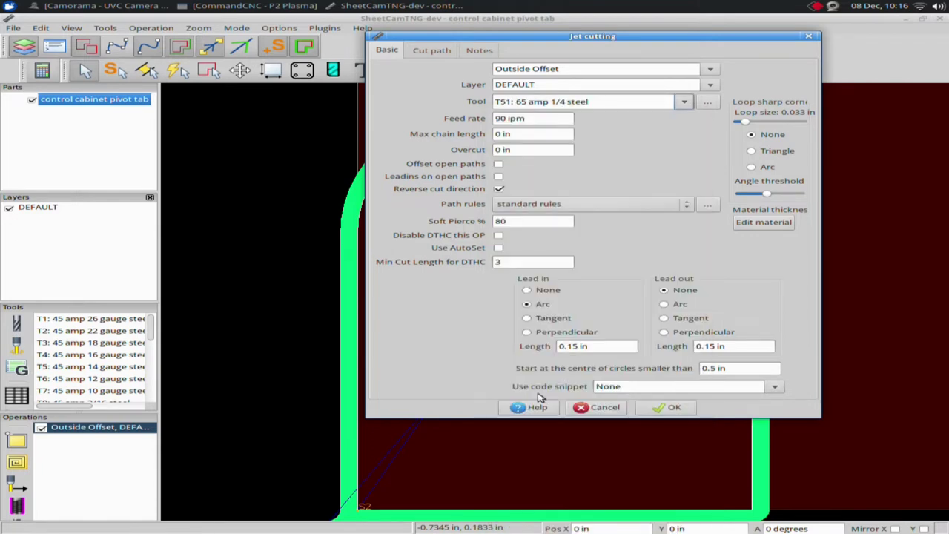
{"action": "left_click", "coordinate": [709, 102]}
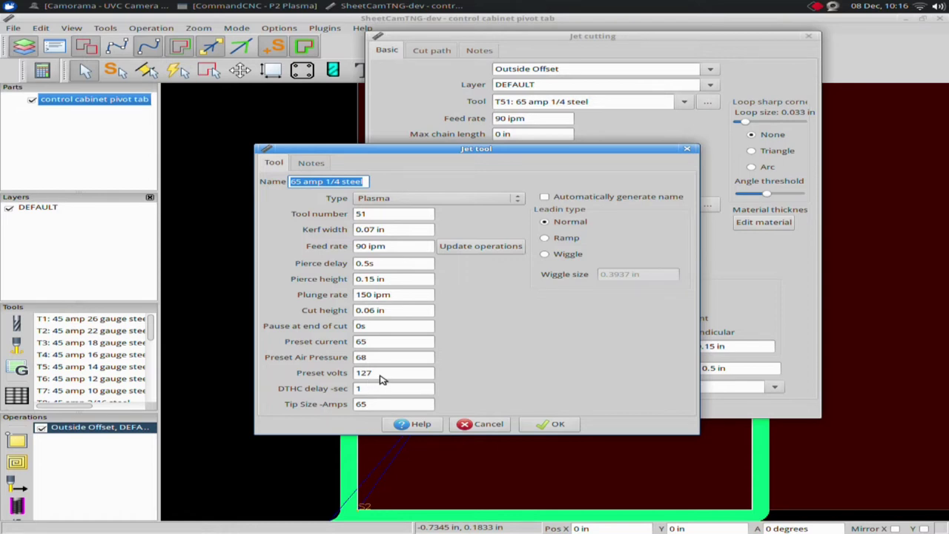
Step: Close the T51 jet tool settings after review, back in the Outside Offset settings
{"action": "left_click", "coordinate": [551, 424]}
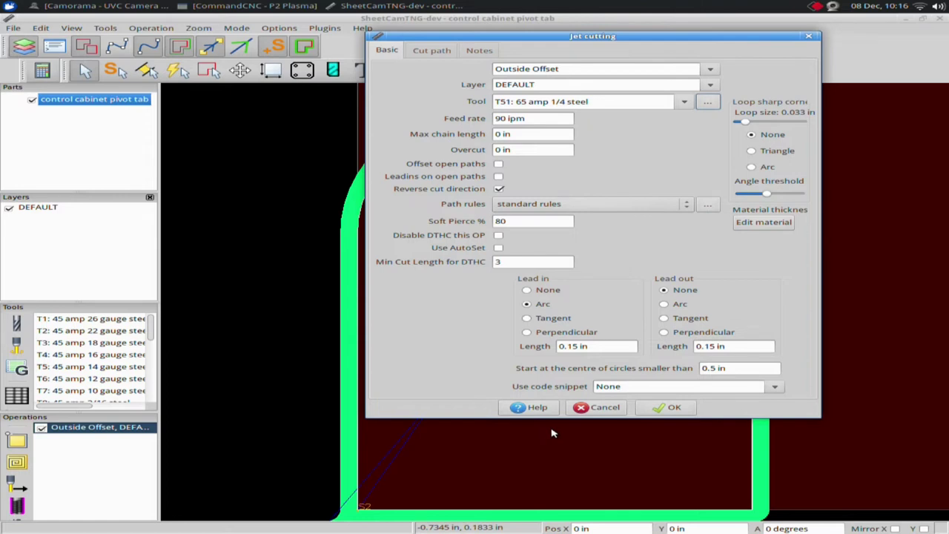
{"action": "left_click", "coordinate": [686, 104]}
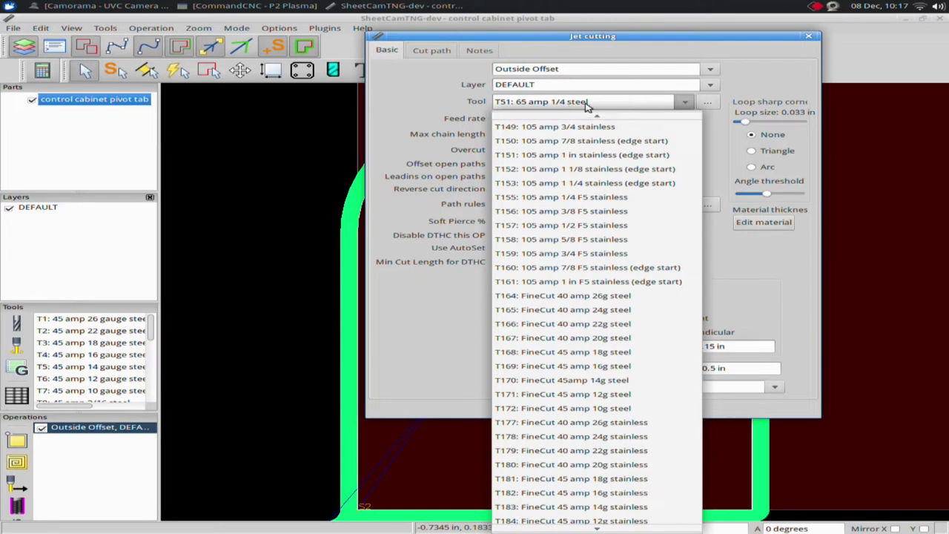
Step: Keep tool T51 and set the Soft Pierce value to 100%
{"action": "left_click", "coordinate": [591, 105]}
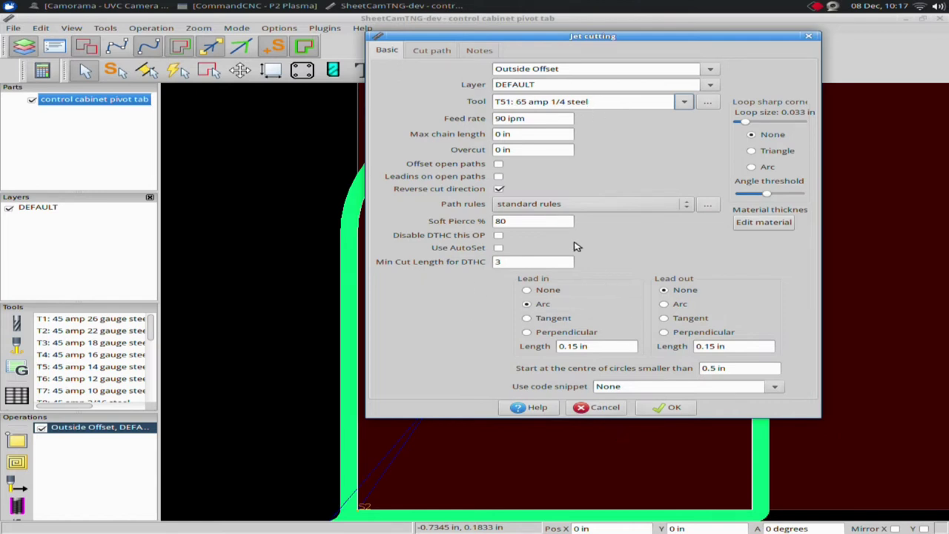
{"action": "double_click", "coordinate": [517, 224]}
{"action": "type", "text": "100"}
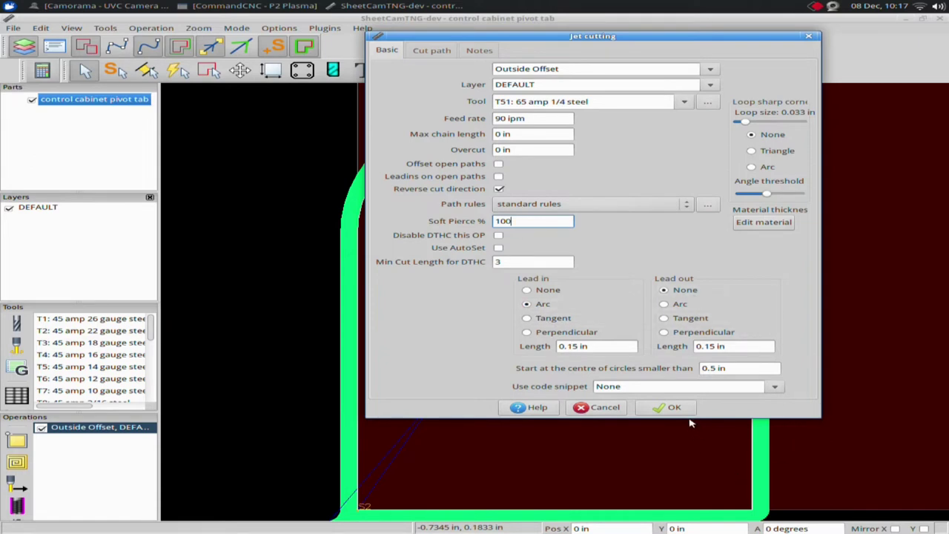
Step: Confirm the changed Outside Offset operation settings
{"action": "left_click", "coordinate": [668, 408]}
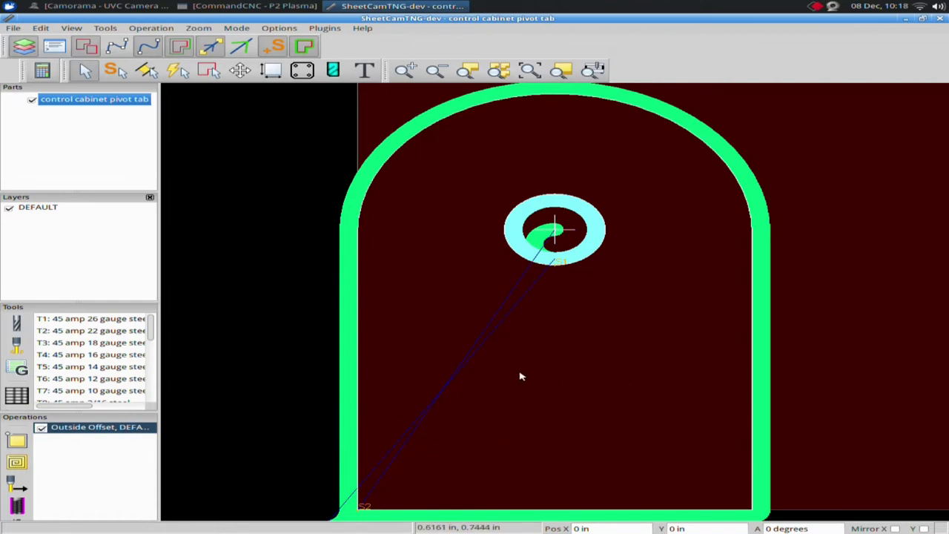
{"action": "scroll", "coordinate": [521, 377], "scroll_direction": "up", "scroll_amount": 2}
{"action": "scroll", "coordinate": [521, 377], "scroll_direction": "down", "scroll_amount": 4}
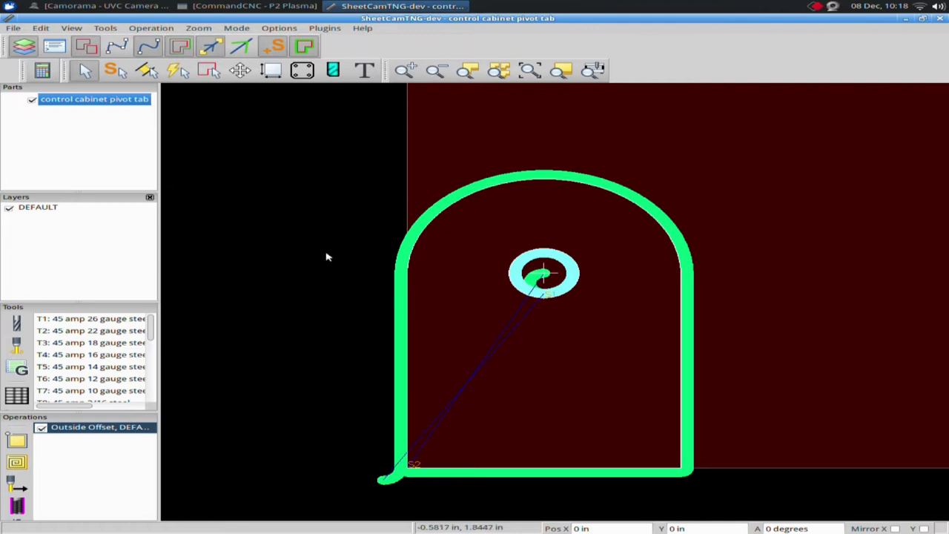
Step: Post-process the job to 'control cabinet pivot tab 2.NGC' on the Desktop
{"action": "left_click", "coordinate": [13, 28]}
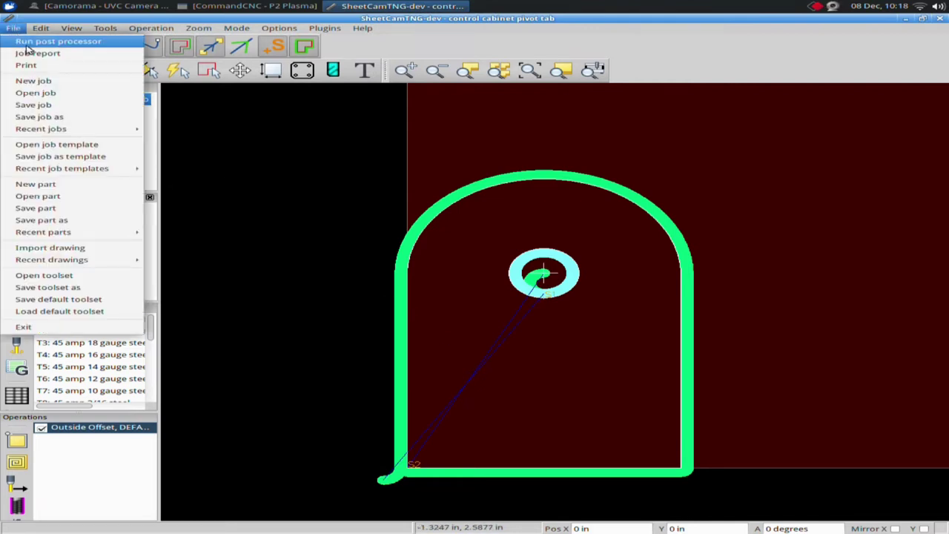
{"action": "left_click", "coordinate": [41, 43]}
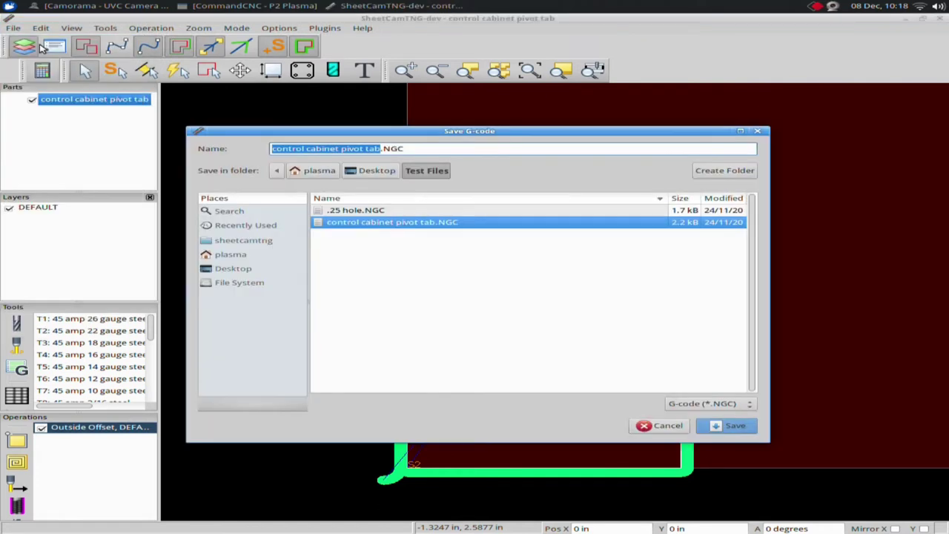
{"action": "left_click", "coordinate": [233, 269]}
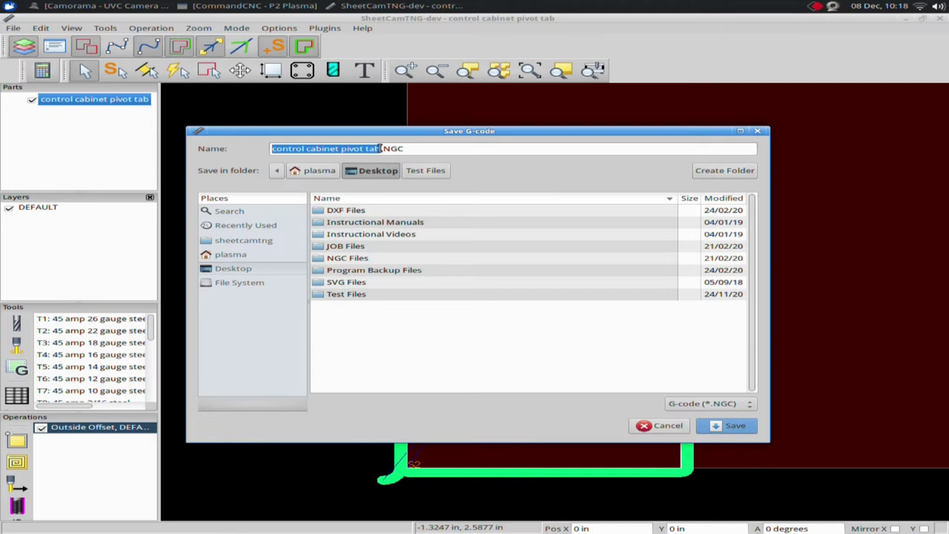
{"action": "left_click", "coordinate": [408, 147]}
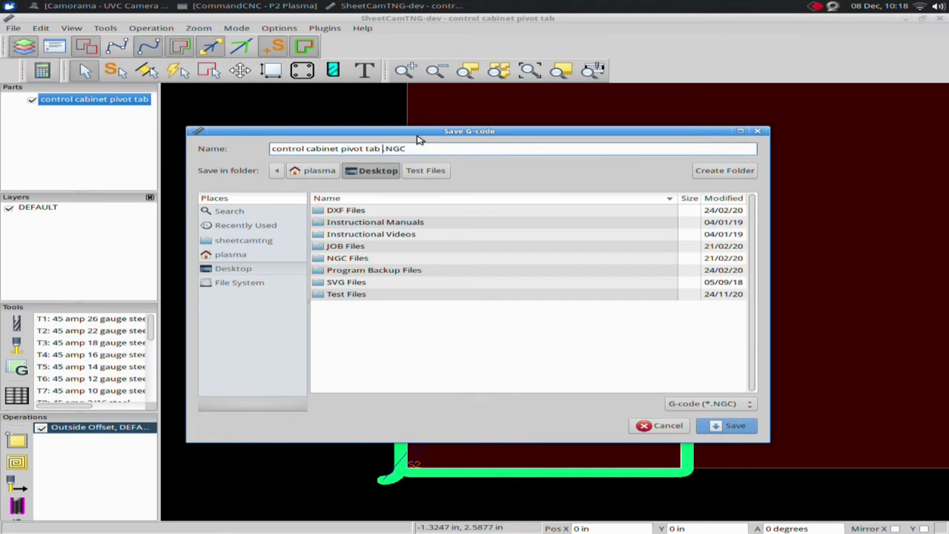
{"action": "type", "text": "2"}
{"action": "left_click", "coordinate": [735, 427]}
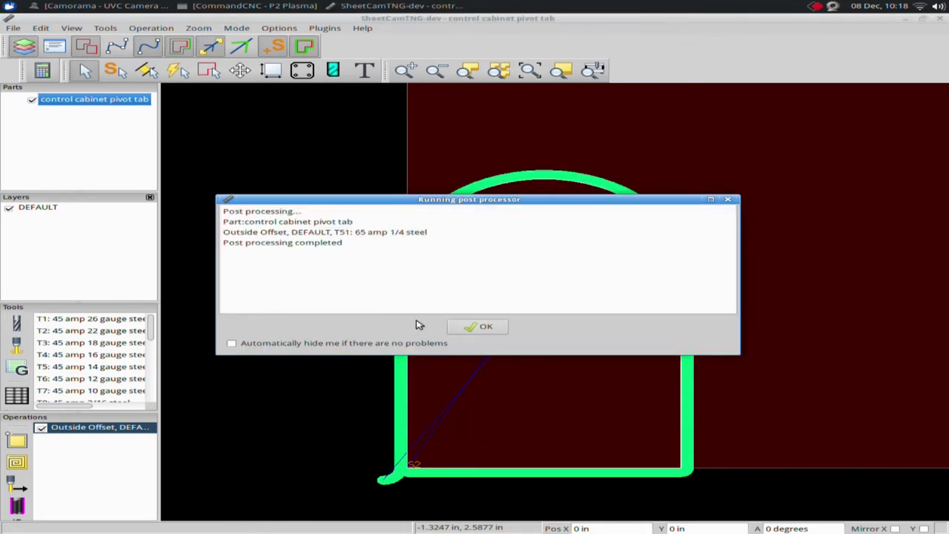
{"action": "left_click", "coordinate": [486, 327]}
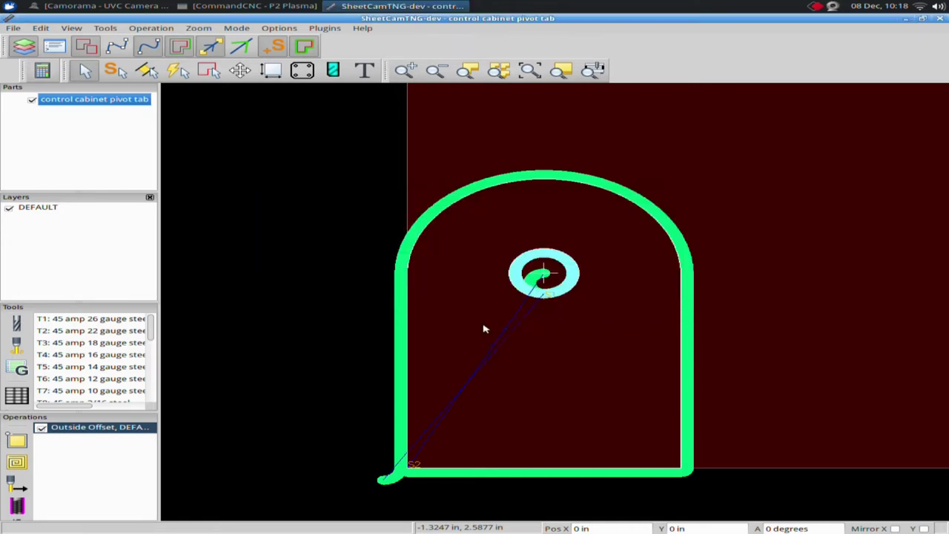
Step: Quit SheetCam TNG without saving the job or tool set, then bring CommandCNC forward
{"action": "left_click", "coordinate": [942, 19]}
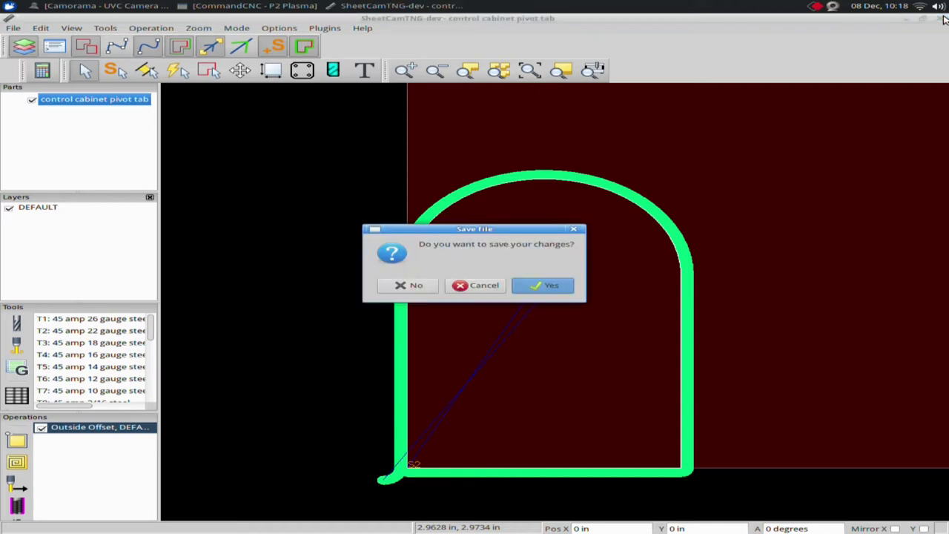
{"action": "left_click", "coordinate": [428, 288]}
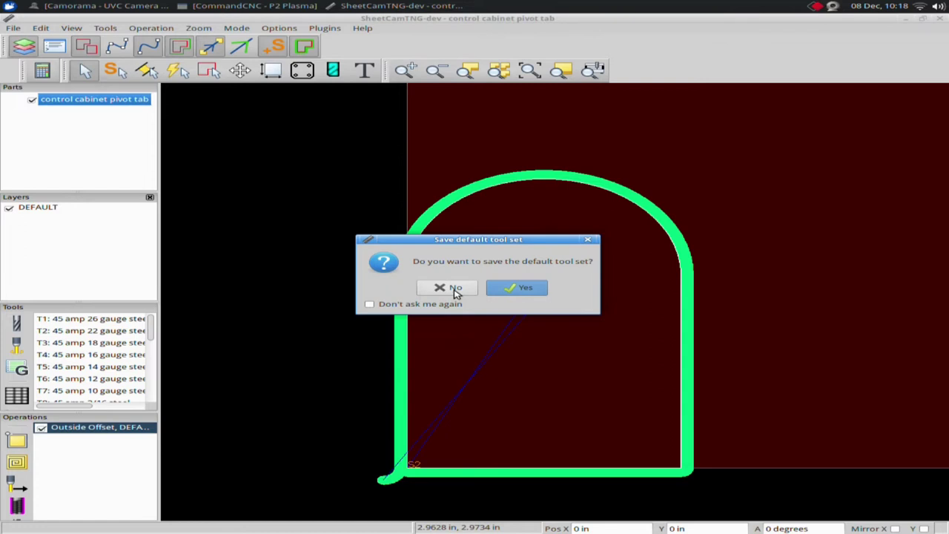
{"action": "left_click", "coordinate": [452, 288]}
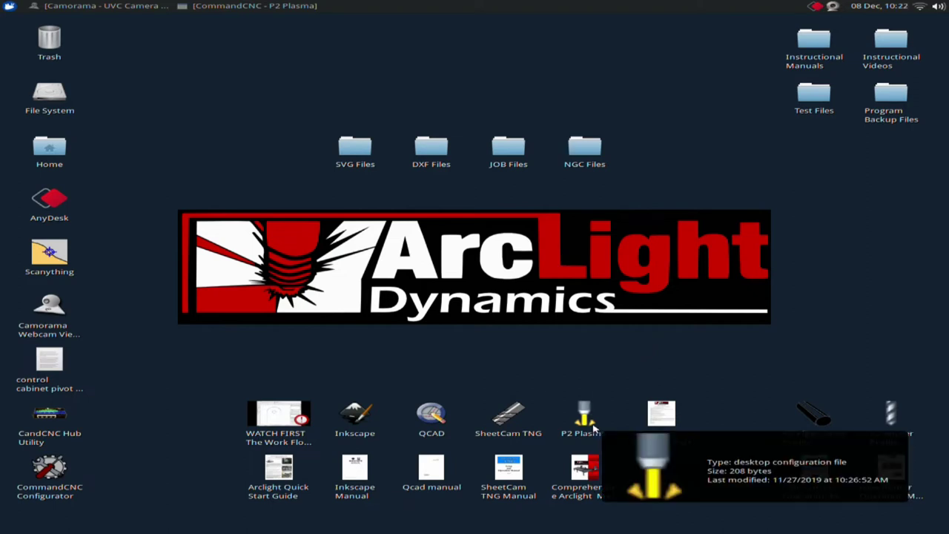
{"action": "left_click", "coordinate": [256, 7]}
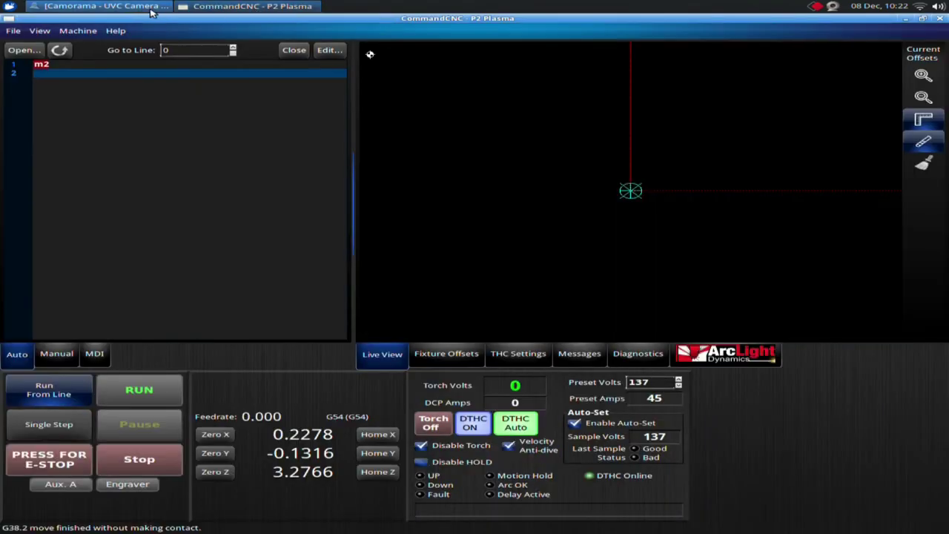
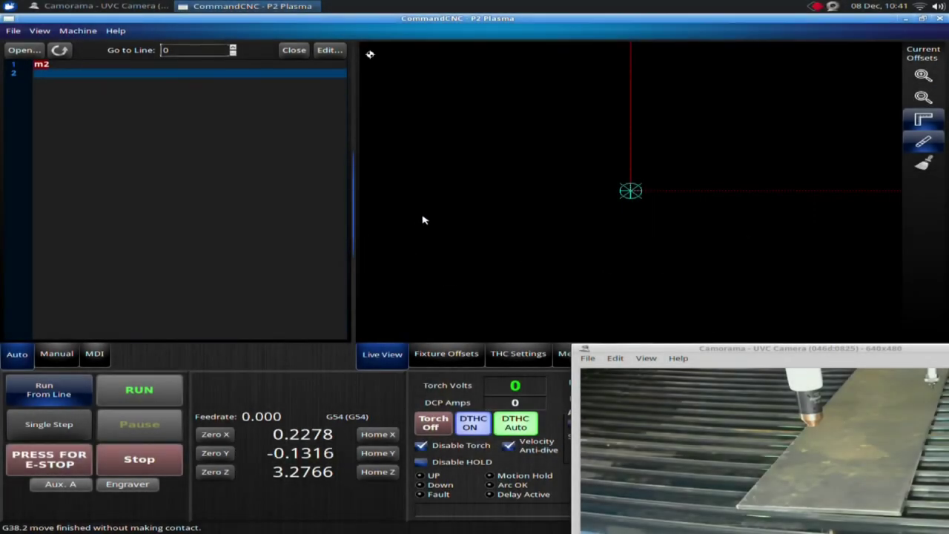
Step: Load control cabinet pivot tab 2.NGC from the Desktop folder
{"action": "left_click", "coordinate": [23, 50]}
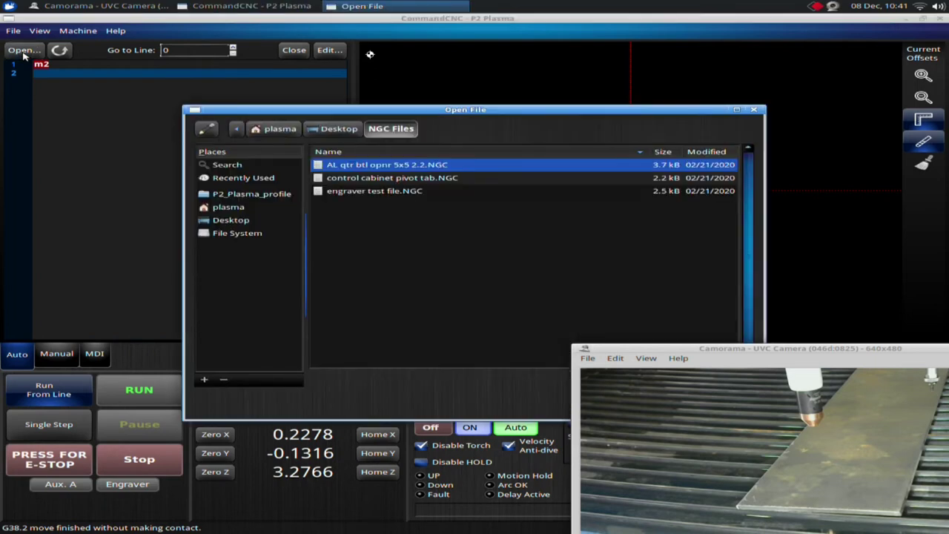
{"action": "left_click", "coordinate": [225, 221]}
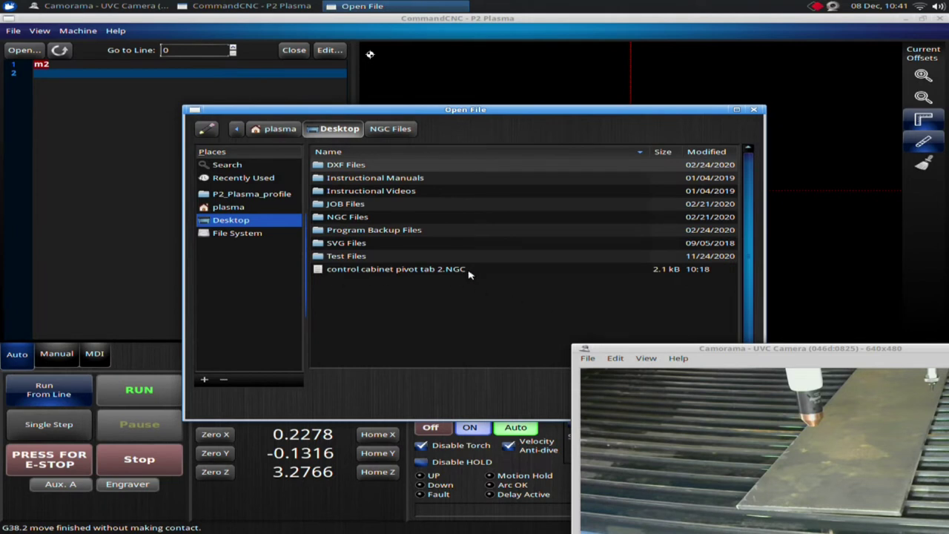
{"action": "double_click", "coordinate": [394, 269]}
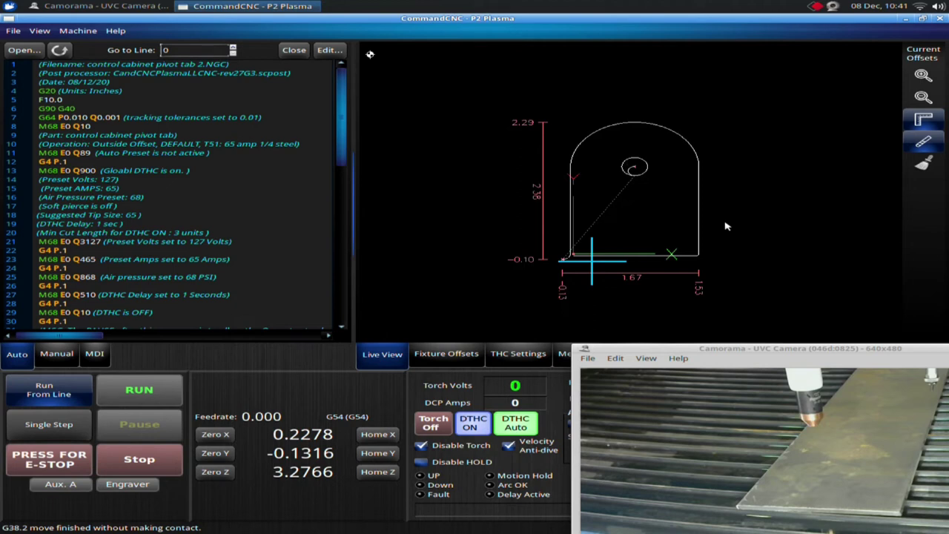
Step: Jog the torch toward negative X and Y, then home the X and Y axes
{"action": "key", "text": "Down"}
{"action": "key", "text": "Left"}
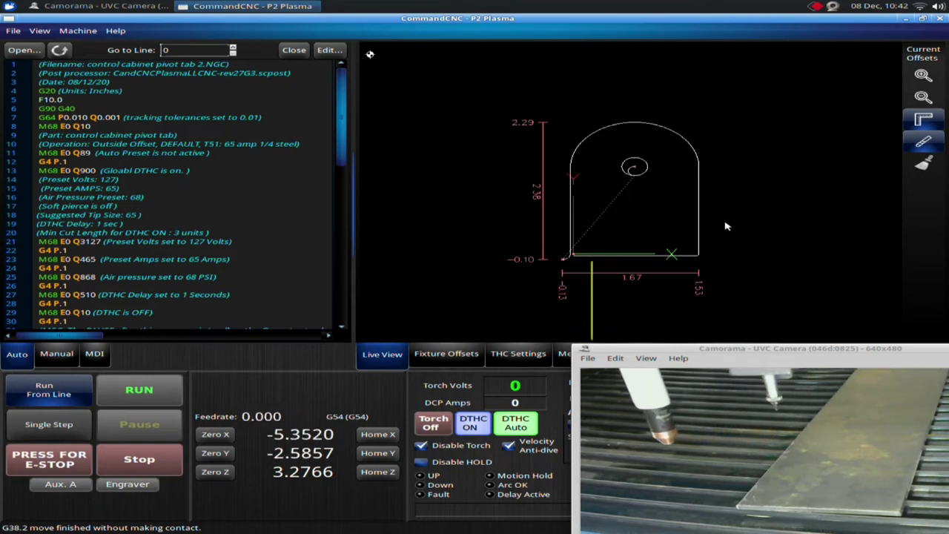
{"action": "key", "text": "Left"}
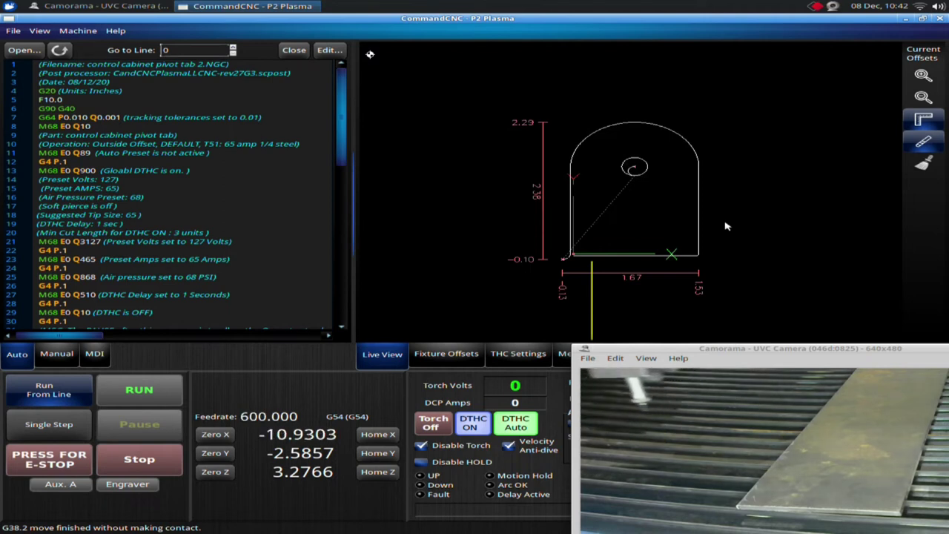
{"action": "key", "text": "Down"}
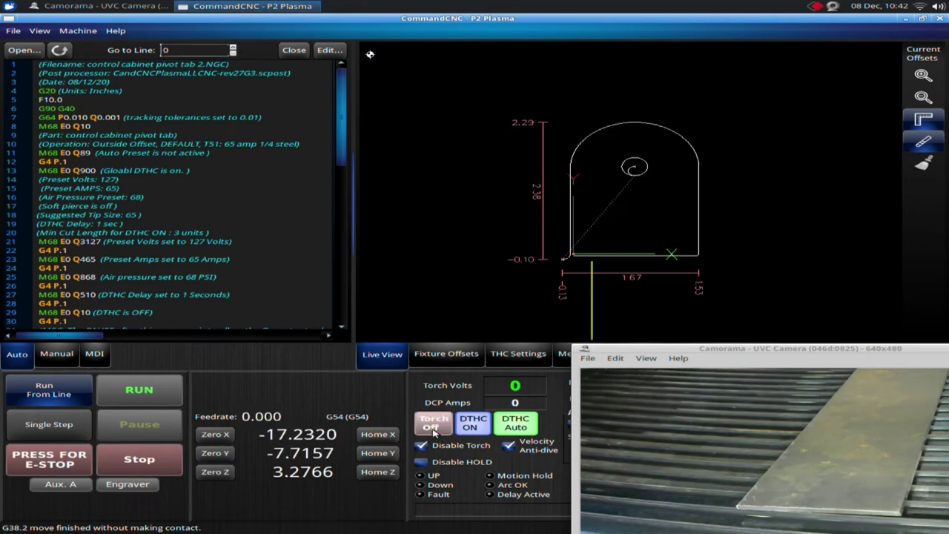
{"action": "left_click", "coordinate": [378, 435]}
{"action": "left_click", "coordinate": [385, 454]}
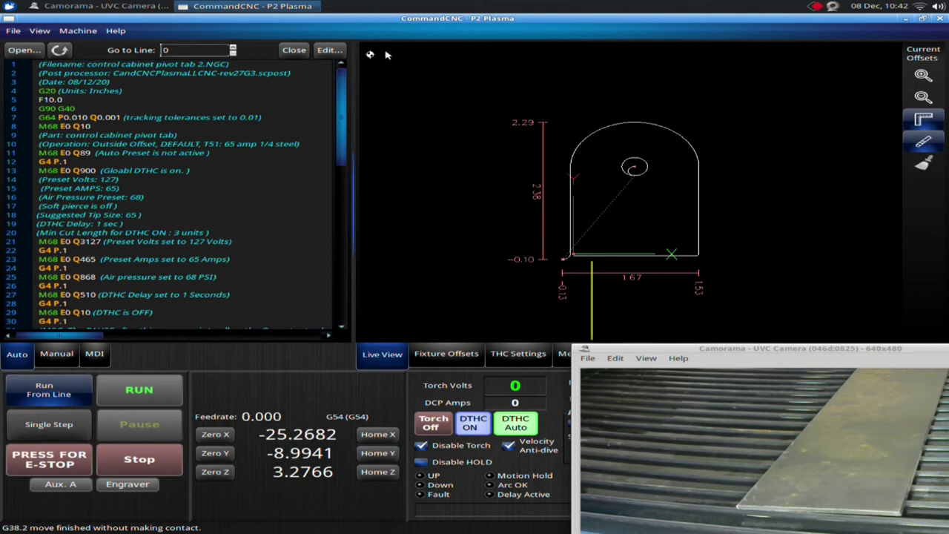
Step: Jog the torch over the plate corner and lower it near the plate surface
{"action": "key", "text": "Right"}
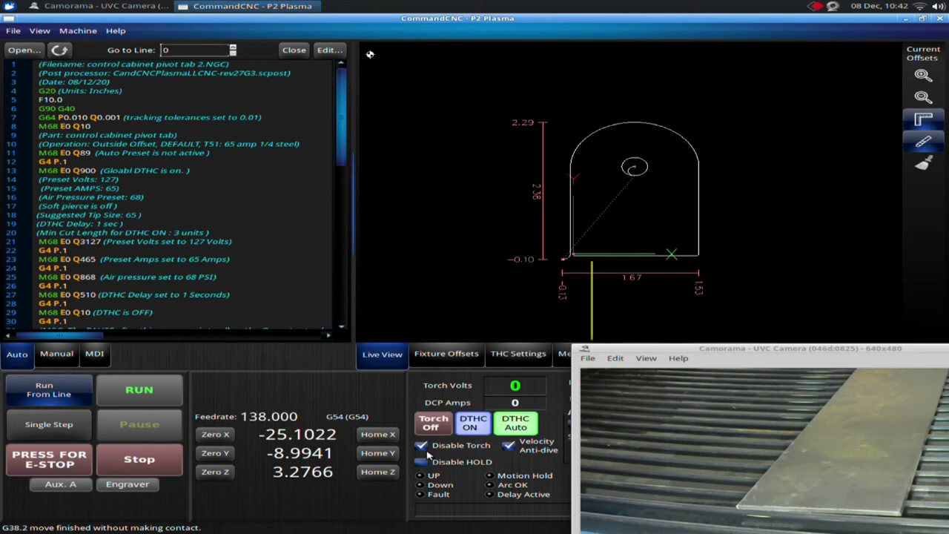
{"action": "key", "text": "Right"}
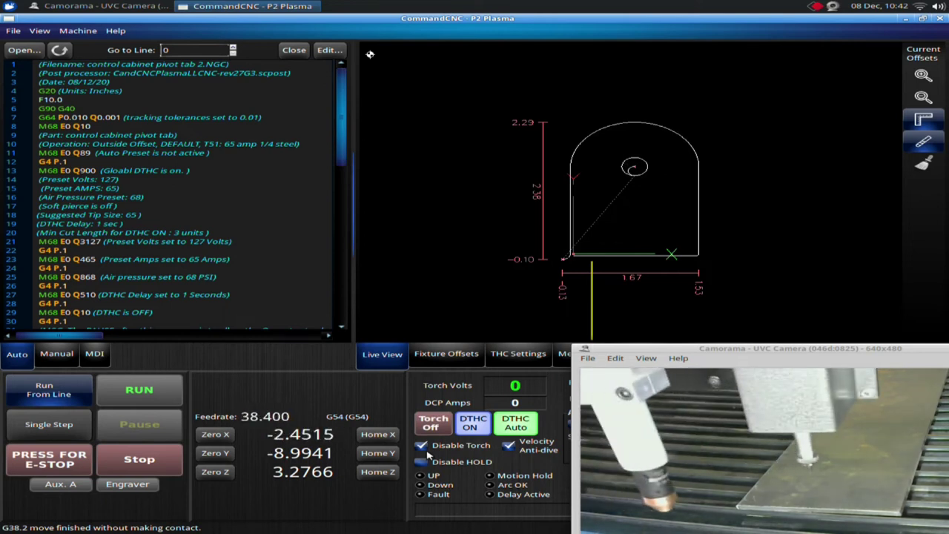
{"action": "key", "text": "Up"}
{"action": "key", "text": "Right"}
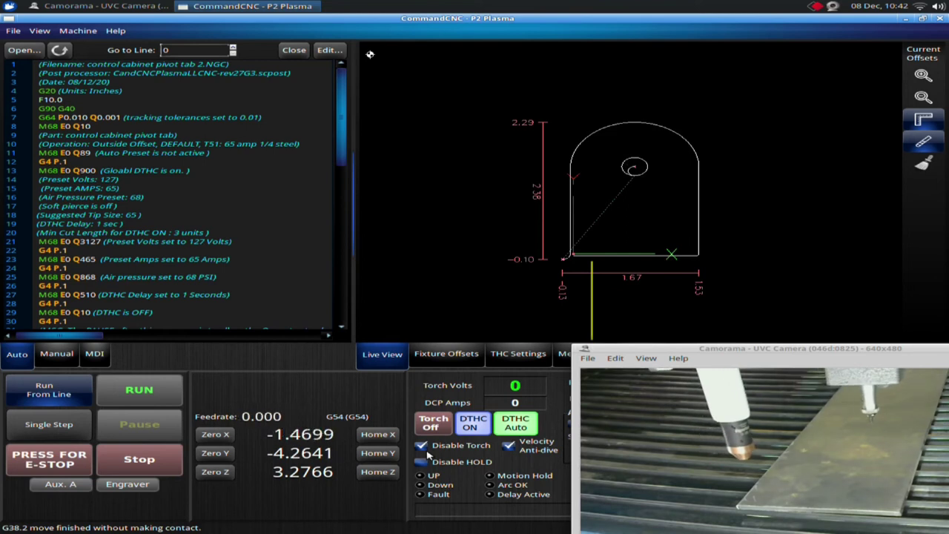
{"action": "key", "text": "Page_Down"}
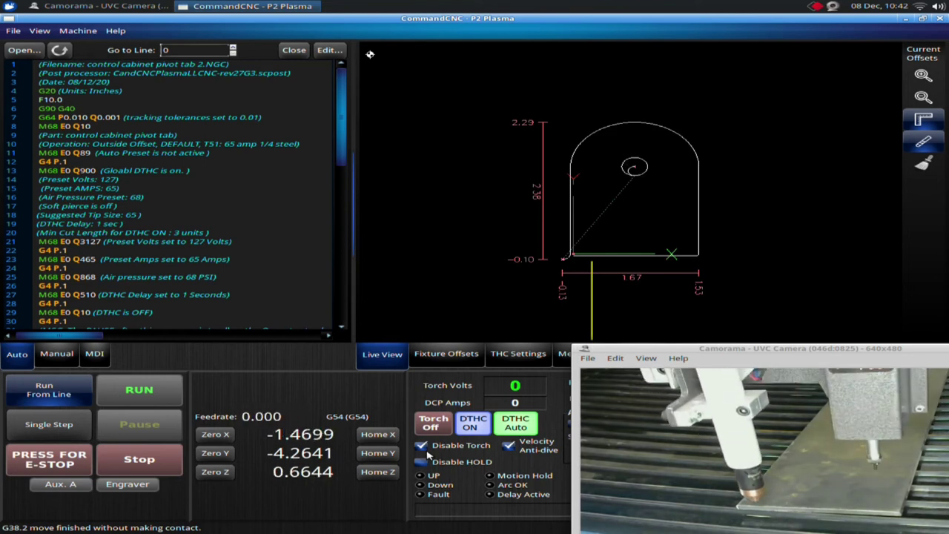
{"action": "key", "text": "Up"}
{"action": "key", "text": "Left"}
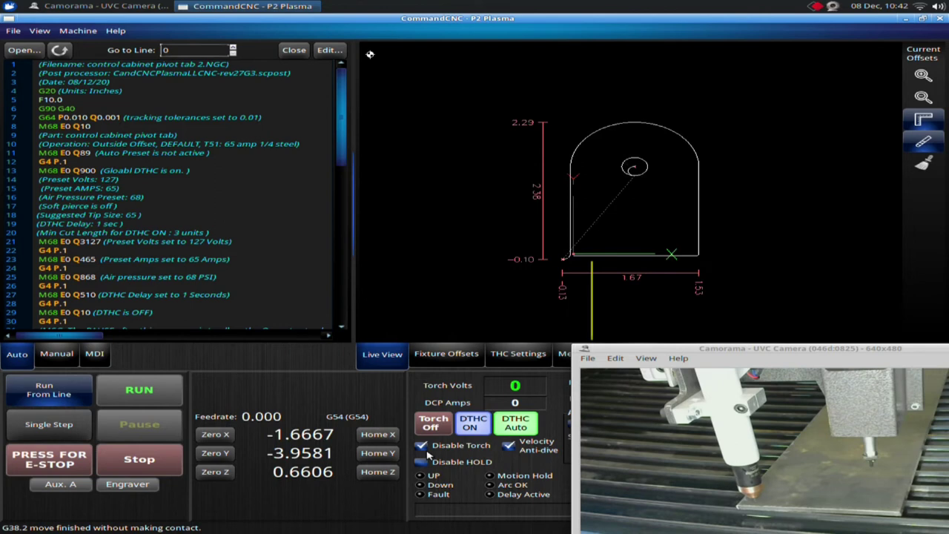
{"action": "key", "text": "Page_Down"}
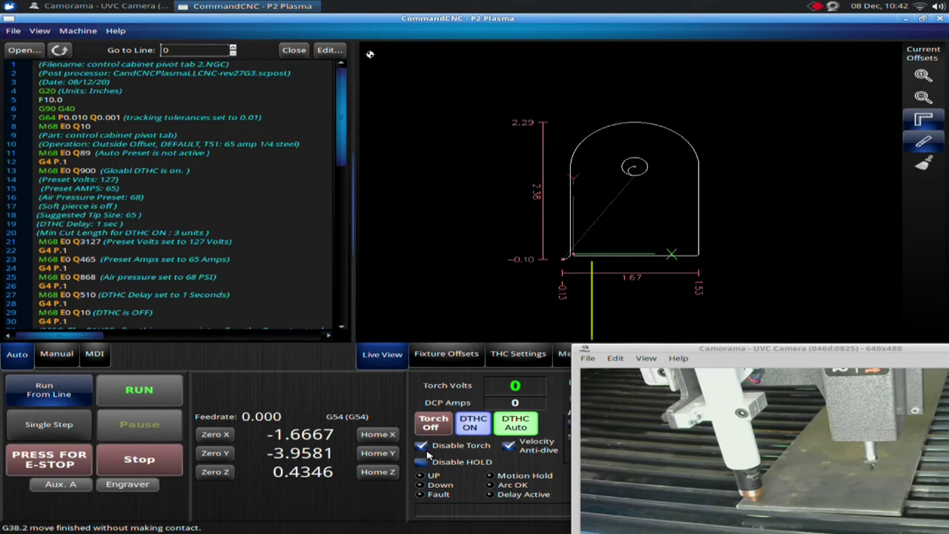
Step: Zero the X, Y and Z axes at the torch's current position
{"action": "left_click", "coordinate": [220, 438]}
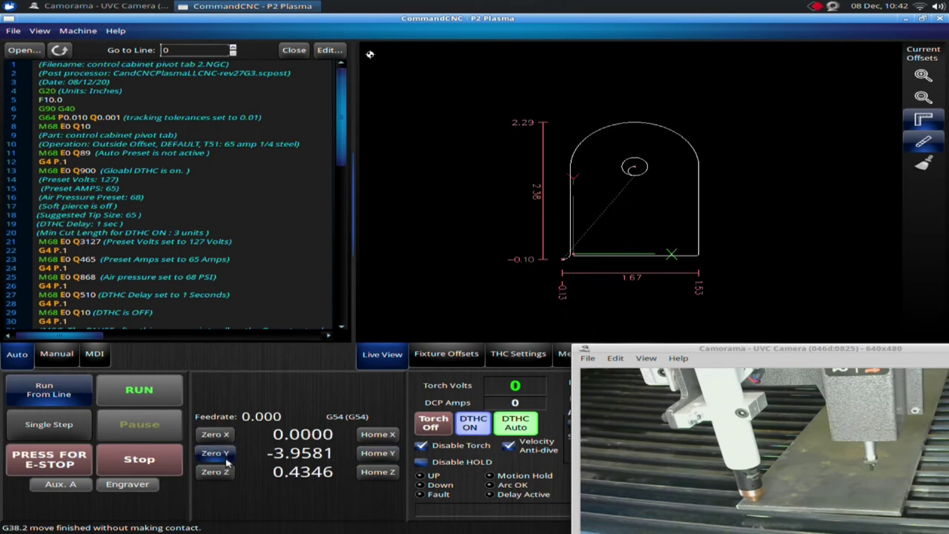
{"action": "left_click", "coordinate": [219, 454]}
{"action": "left_click", "coordinate": [215, 473]}
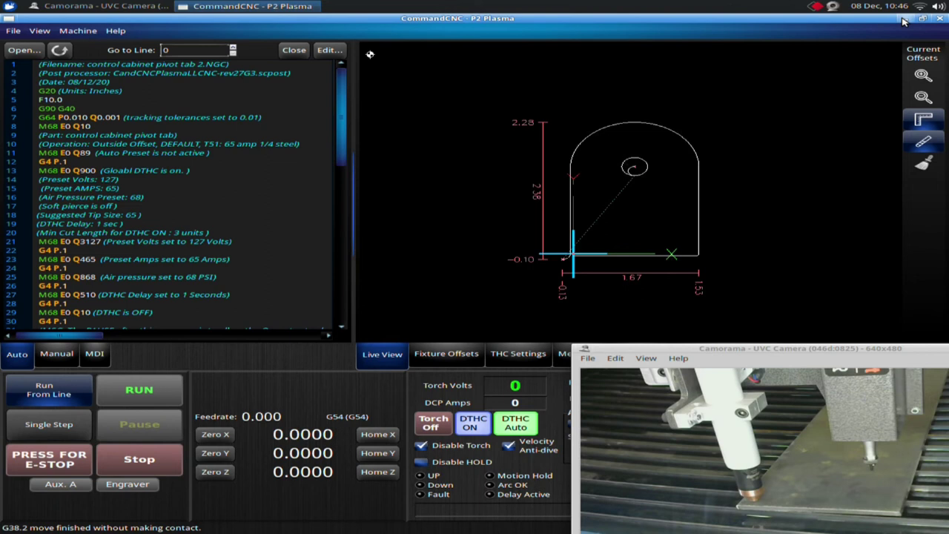
Step: Minimize CommandCNC to show the desktop with the ArcLight shortcuts
{"action": "left_click", "coordinate": [903, 20]}
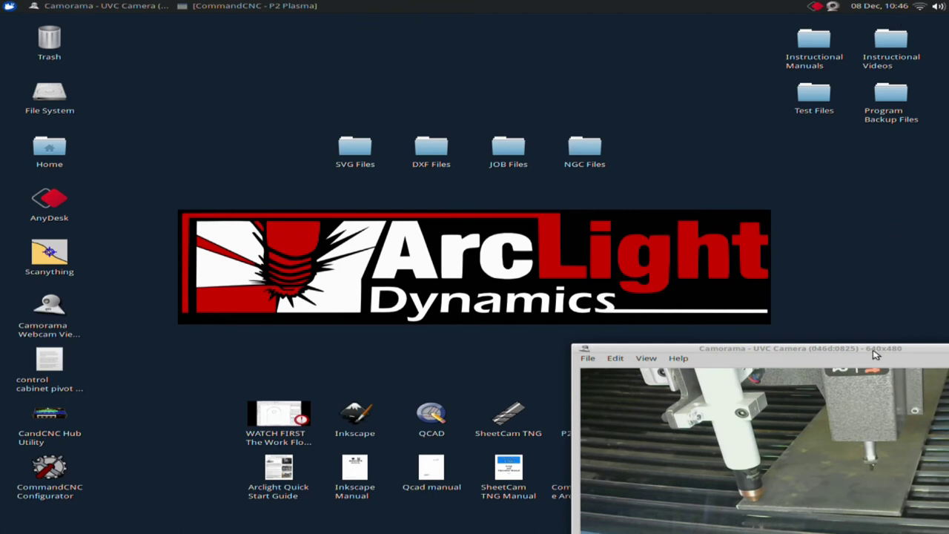
{"action": "left_click_drag", "start_coordinate": [877, 354], "coordinate": [934, 497]}
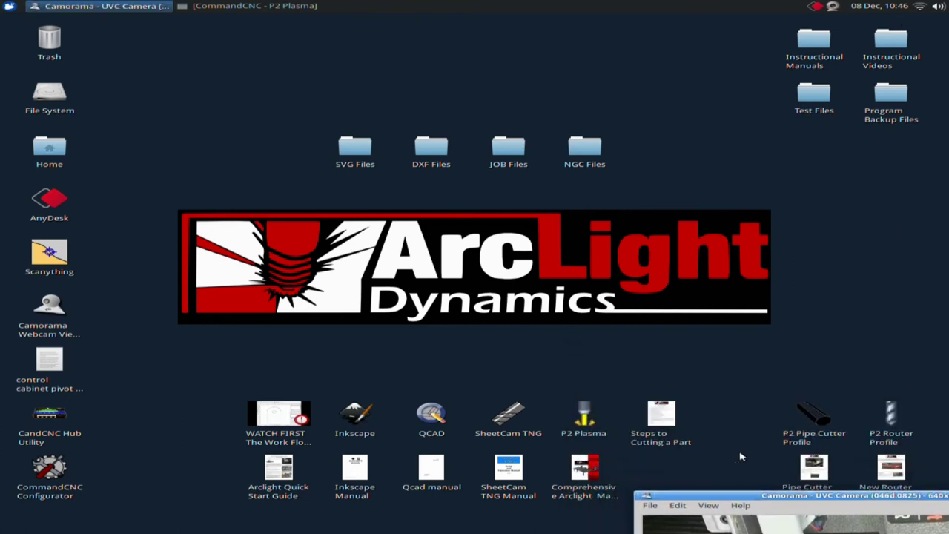
{"action": "double_click", "coordinate": [662, 415]}
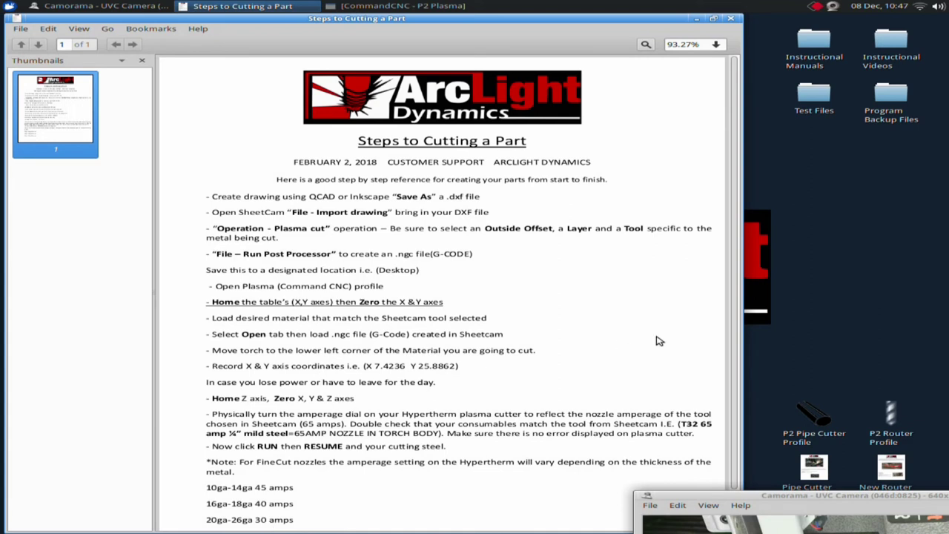
{"action": "left_click", "coordinate": [731, 19]}
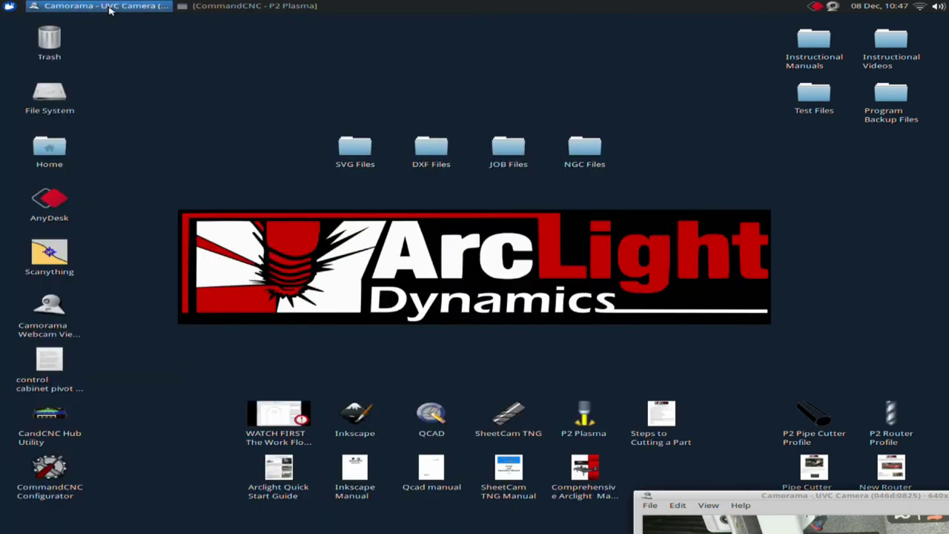
{"action": "left_click", "coordinate": [194, 9]}
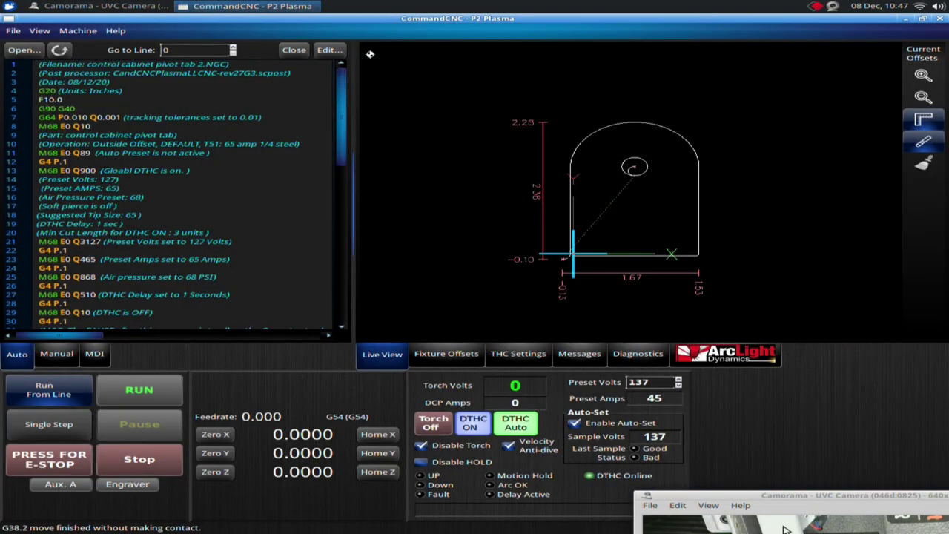
Step: Move the Camorama camera feed up and left over the lower right of the screen
{"action": "left_click_drag", "start_coordinate": [798, 498], "coordinate": [734, 378]}
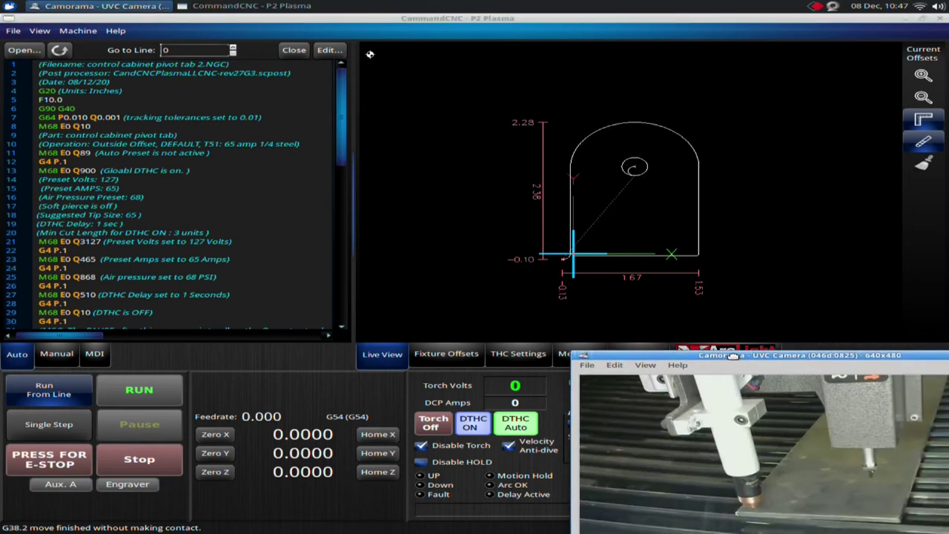
{"action": "left_click_drag", "start_coordinate": [732, 356], "coordinate": [712, 336]}
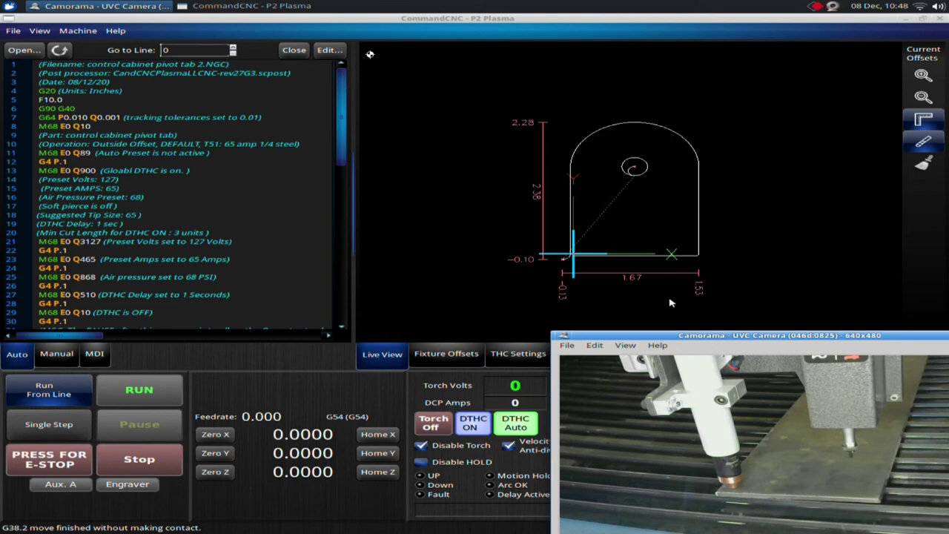
Step: Set torch height control to DTHC Auto and uncheck Disable Torch
{"action": "left_click_drag", "start_coordinate": [565, 336], "coordinate": [746, 369]}
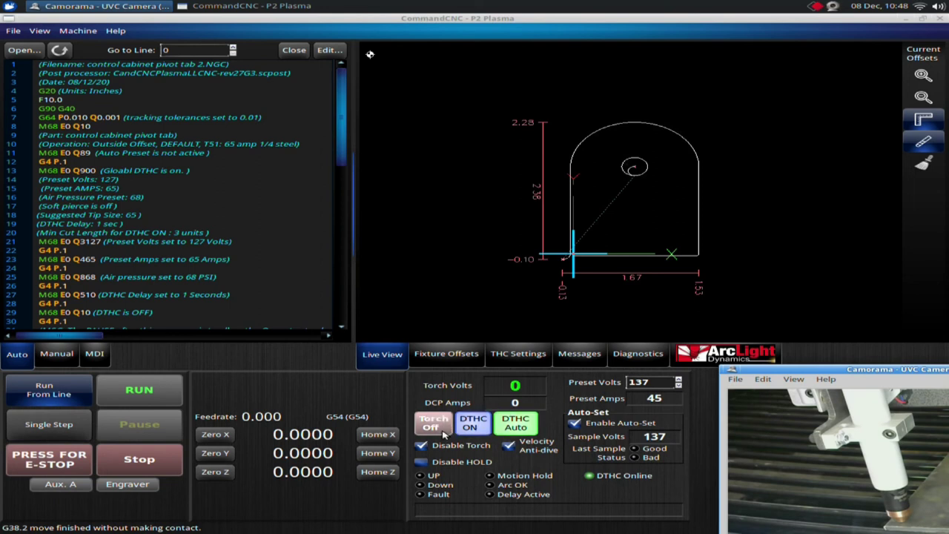
{"action": "left_click", "coordinate": [526, 430]}
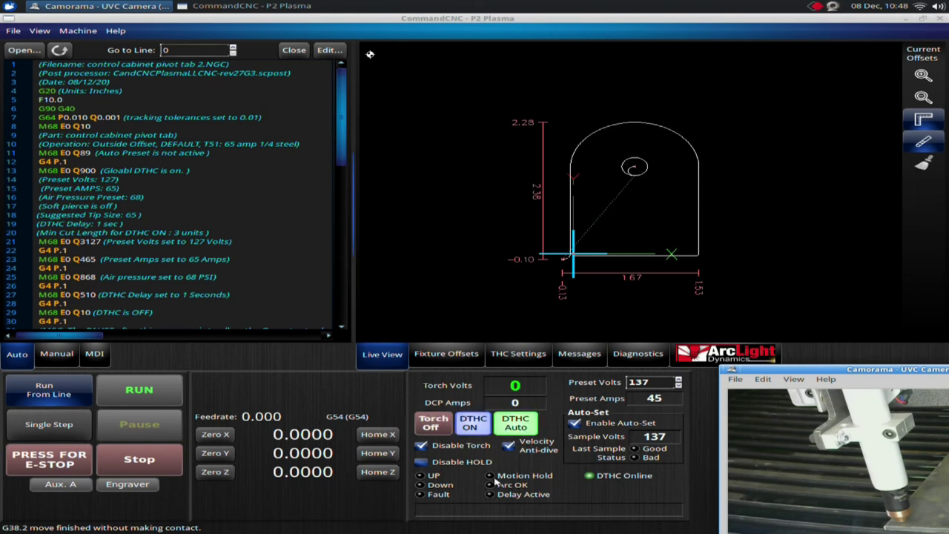
{"action": "left_click", "coordinate": [421, 446]}
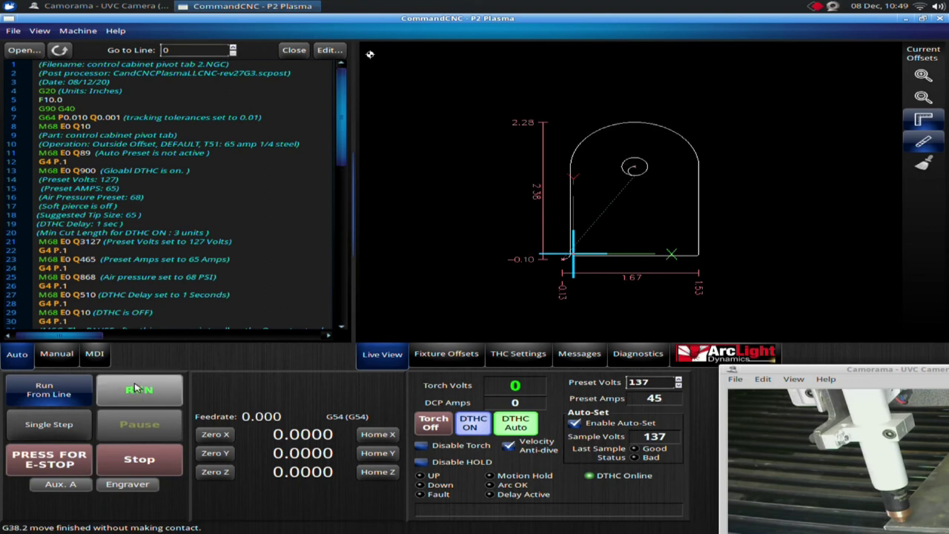
Step: Reposition the camera feed up and left, then start the pivot tab program
{"action": "left_click", "coordinate": [853, 370]}
{"action": "left_click_drag", "start_coordinate": [853, 370], "coordinate": [813, 338]}
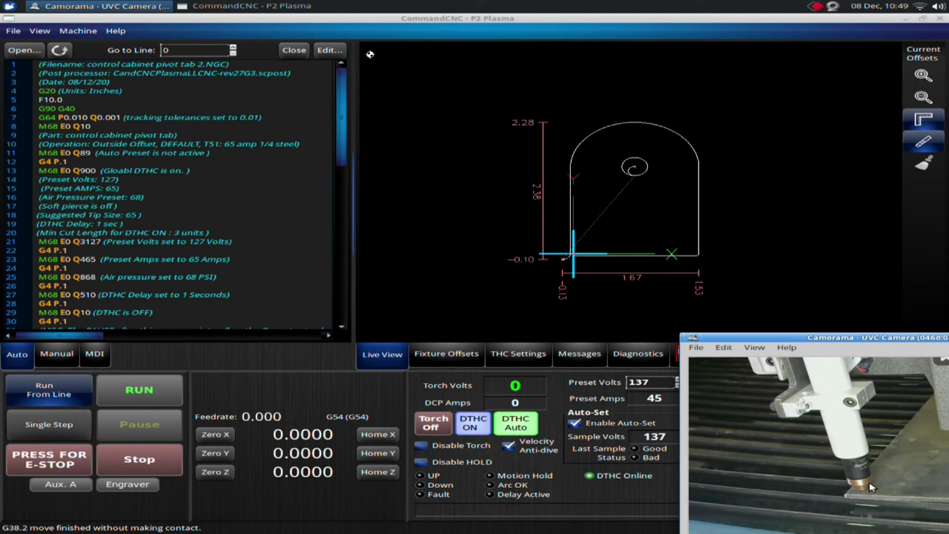
{"action": "left_click", "coordinate": [142, 392]}
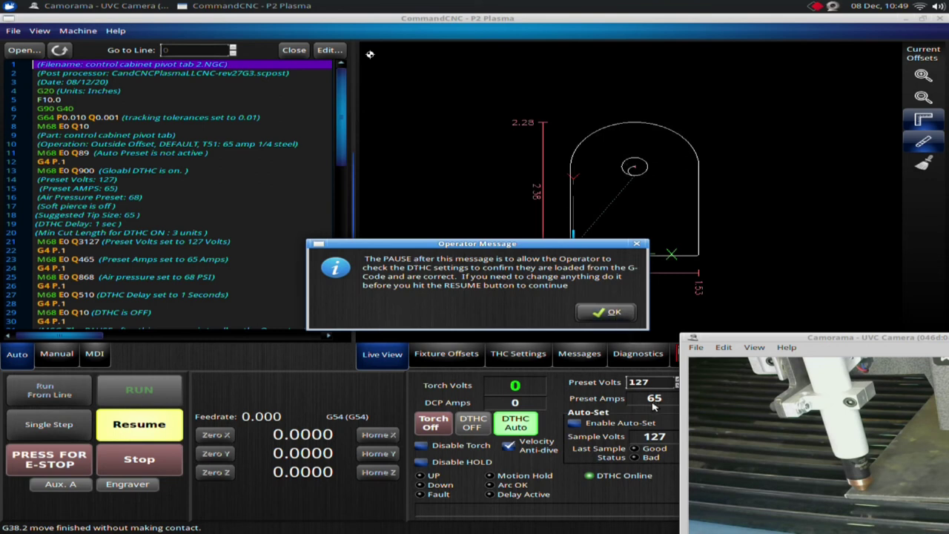
Step: Confirm the DTHC check message with Preset Volts 127 and Amps 65
{"action": "left_click_drag", "start_coordinate": [770, 339], "coordinate": [814, 345]}
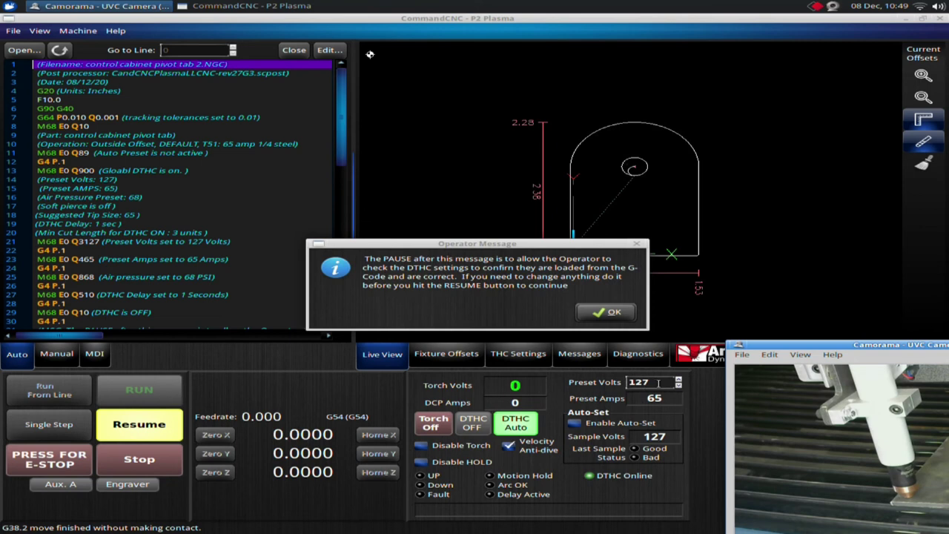
{"action": "left_click", "coordinate": [615, 318]}
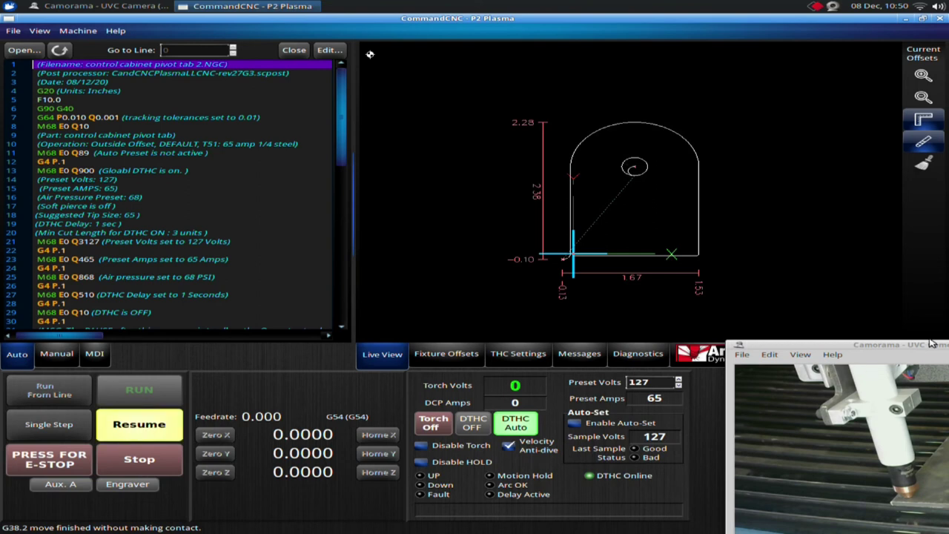
Step: Shift the camera feed aside and resume the program to cut the pivot tab
{"action": "left_click_drag", "start_coordinate": [927, 346], "coordinate": [665, 46]}
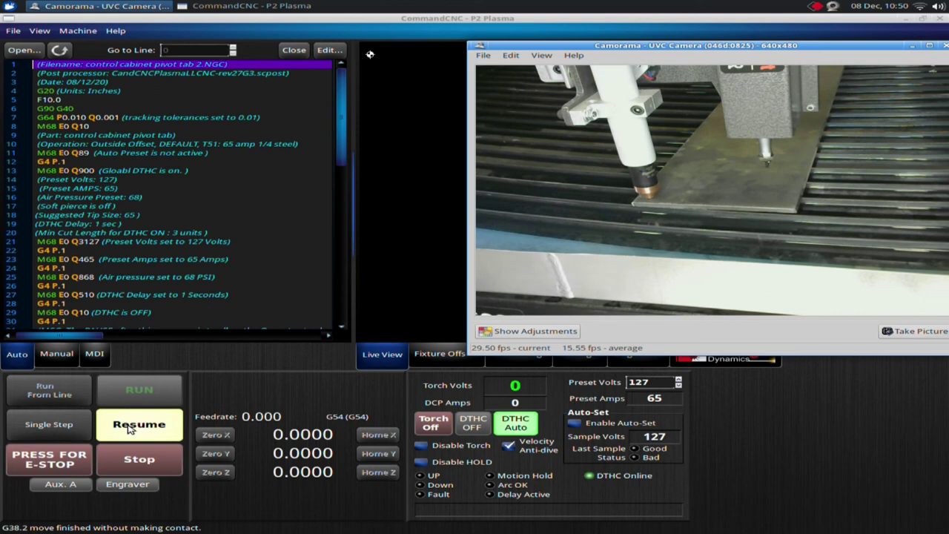
{"action": "left_click", "coordinate": [131, 427]}
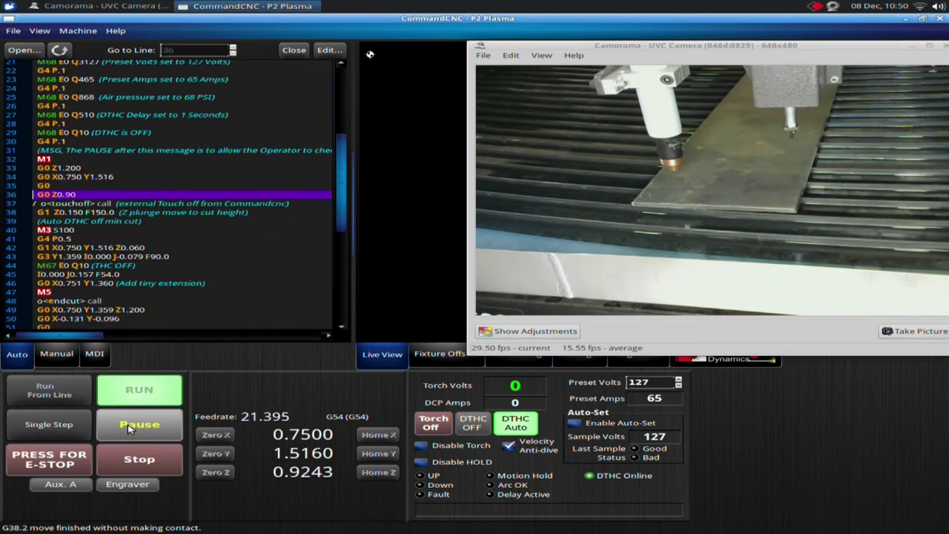